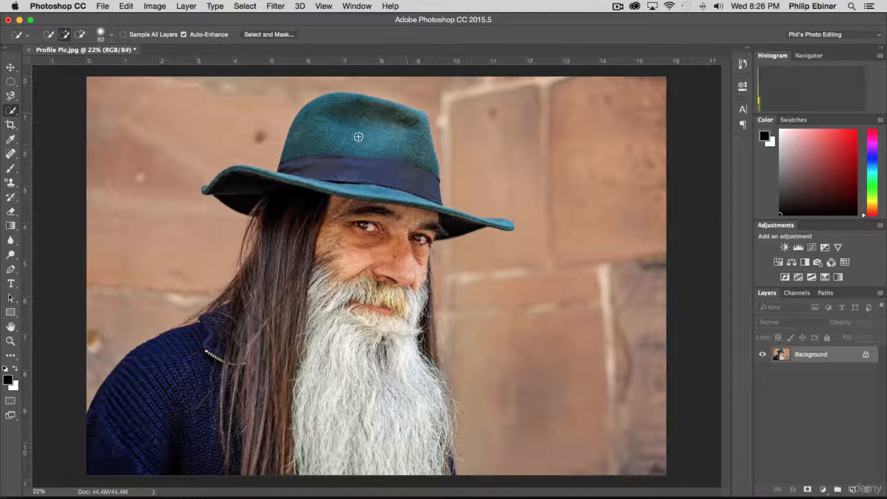
- Quick-select the man's hat, face, beard, long hair and sweater, enlarging the brush to 295 for the hair and sweater
{"action": "mouse_move", "coordinate": [356, 122]}
{"action": "left_mouse_down"}
{"action": "mouse_move", "coordinate": [384, 172]}
{"action": "mouse_move", "coordinate": [359, 370]}
{"action": "mouse_move", "coordinate": [380, 414]}
{"action": "mouse_move", "coordinate": [421, 464]}
{"action": "mouse_move", "coordinate": [396, 433]}
{"action": "mouse_move", "coordinate": [331, 399]}
{"action": "mouse_move", "coordinate": [332, 315]}
{"action": "left_mouse_up"}
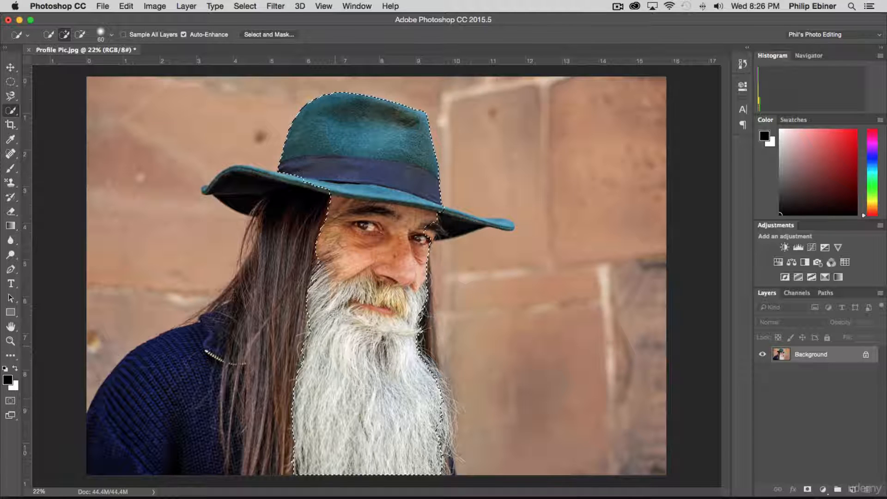
{"action": "mouse_move", "coordinate": [311, 275]}
{"action": "left_mouse_down"}
{"action": "mouse_move", "coordinate": [287, 283]}
{"action": "mouse_move", "coordinate": [279, 365]}
{"action": "left_mouse_up"}
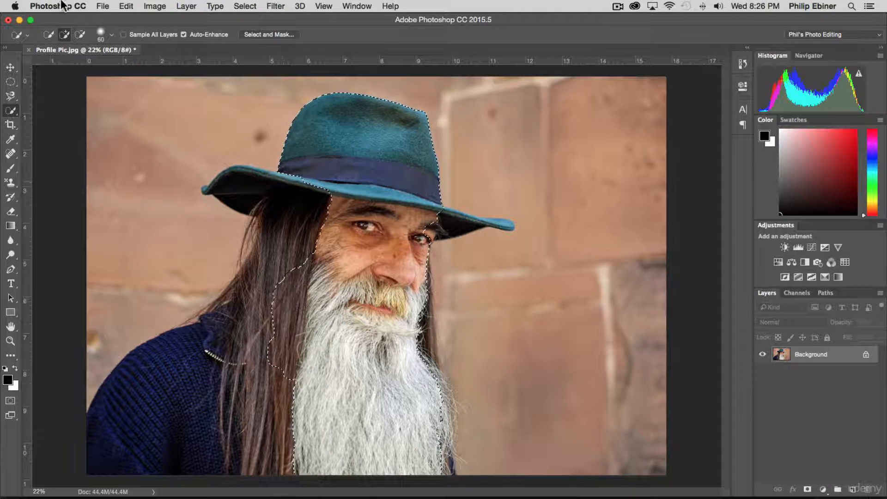
{"action": "left_click_drag", "start_coordinate": [297, 241], "coordinate": [313, 246]}
{"action": "mouse_move", "coordinate": [309, 206]}
{"action": "left_mouse_down"}
{"action": "mouse_move", "coordinate": [291, 285]}
{"action": "mouse_move", "coordinate": [221, 394]}
{"action": "mouse_move", "coordinate": [189, 411]}
{"action": "mouse_move", "coordinate": [209, 345]}
{"action": "left_mouse_up"}
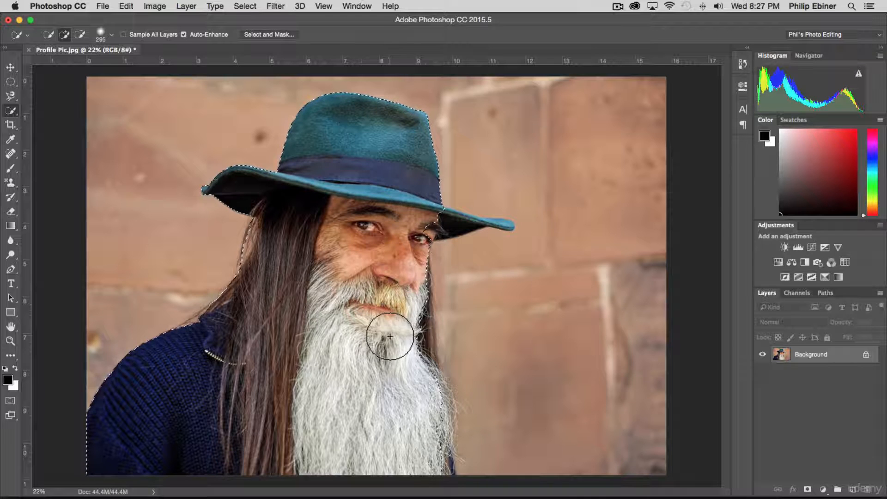
- Add the hair beside the cheek, the hat brim's far tip and the beard's outer edge to the selection with a size 75 brush
{"action": "left_click_drag", "start_coordinate": [390, 335], "coordinate": [376, 337]}
{"action": "left_click_drag", "start_coordinate": [425, 311], "coordinate": [421, 374]}
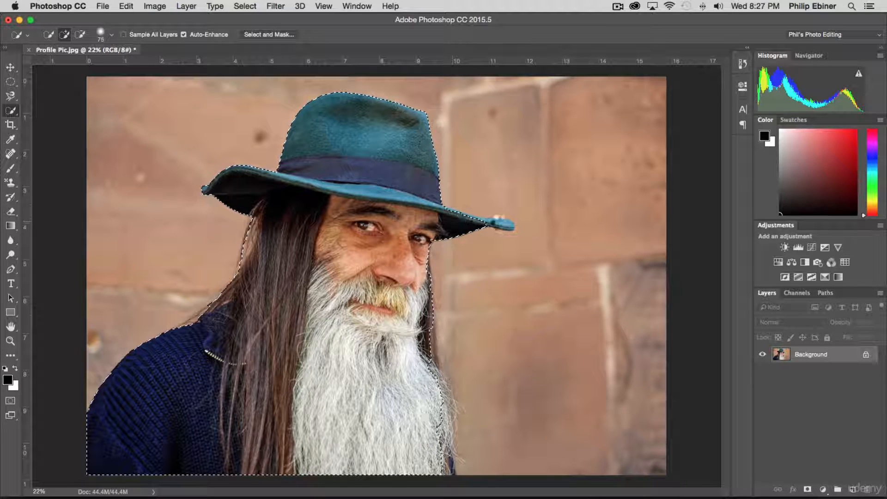
{"action": "left_click_drag", "start_coordinate": [485, 222], "coordinate": [506, 225]}
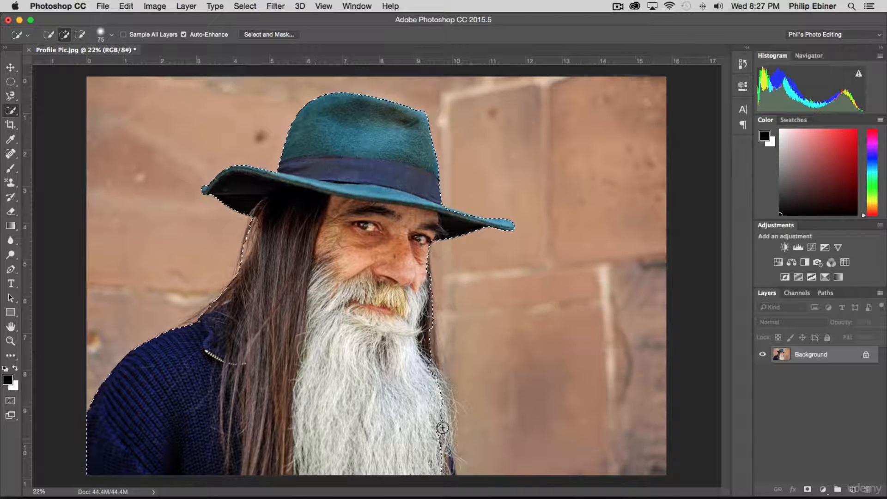
{"action": "left_click_drag", "start_coordinate": [438, 381], "coordinate": [444, 459]}
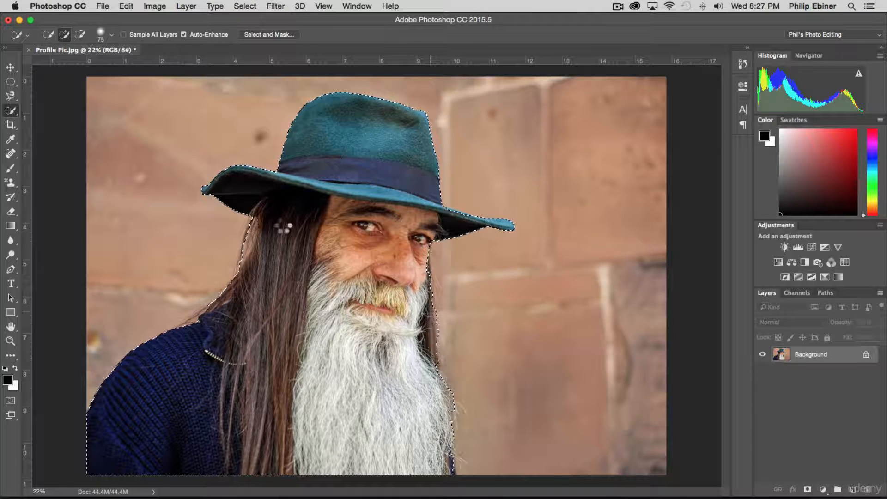
- Subtract the background showing between the hair strands below the hat brim from the selection, using a size 35 brush
{"action": "key", "text": "z"}
{"action": "left_click", "coordinate": [260, 242]}
{"action": "left_click_drag", "start_coordinate": [285, 241], "coordinate": [235, 248]}
{"action": "left_click", "coordinate": [208, 254]}
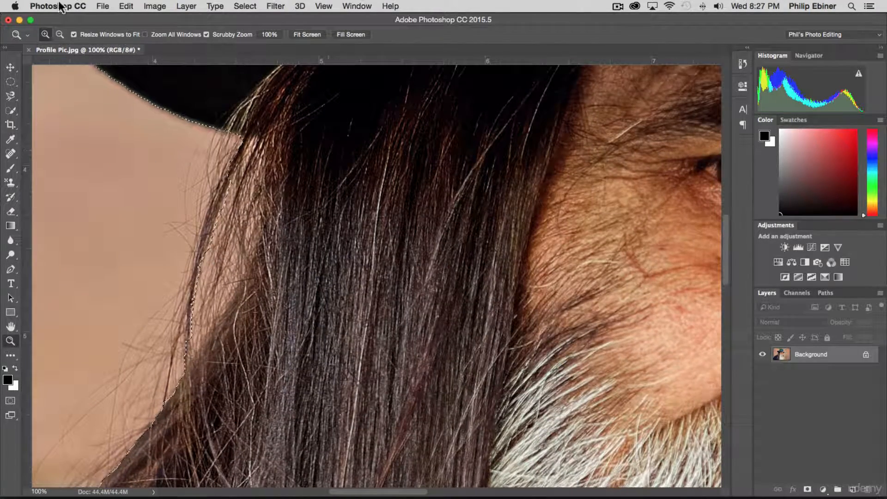
{"action": "left_click", "coordinate": [231, 267], "text": "alt"}
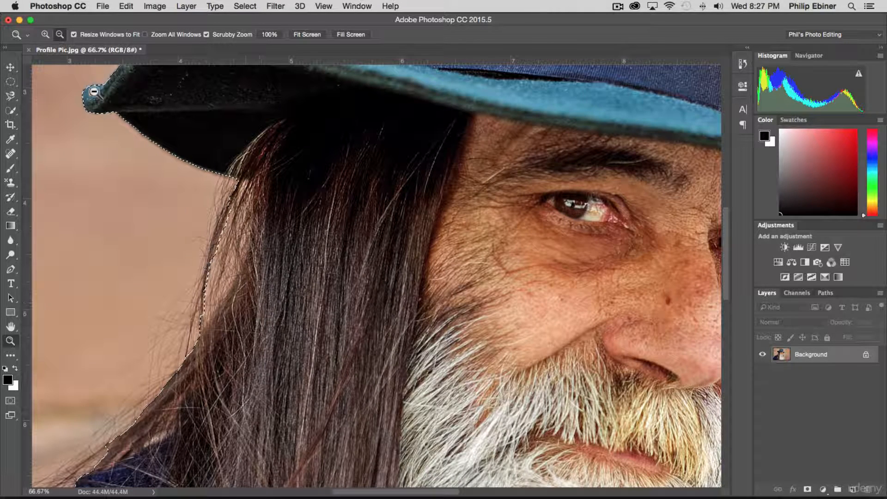
{"action": "left_click", "coordinate": [12, 110]}
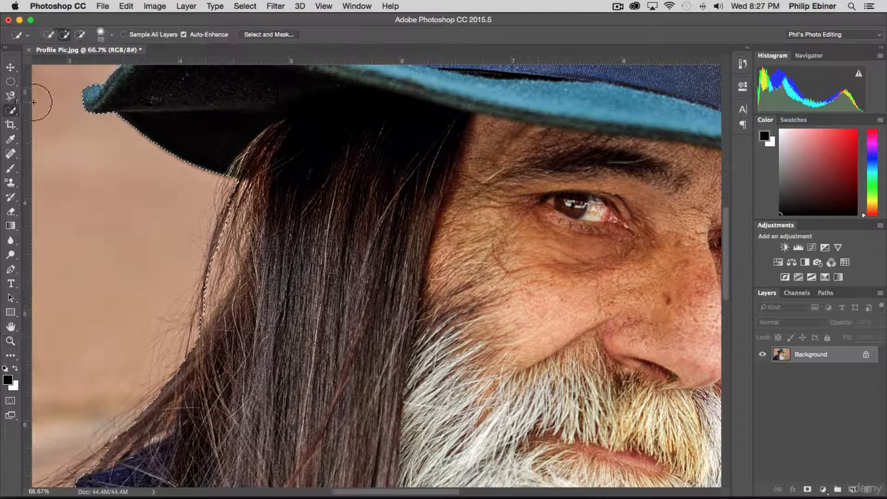
{"action": "key", "text": "alt"}
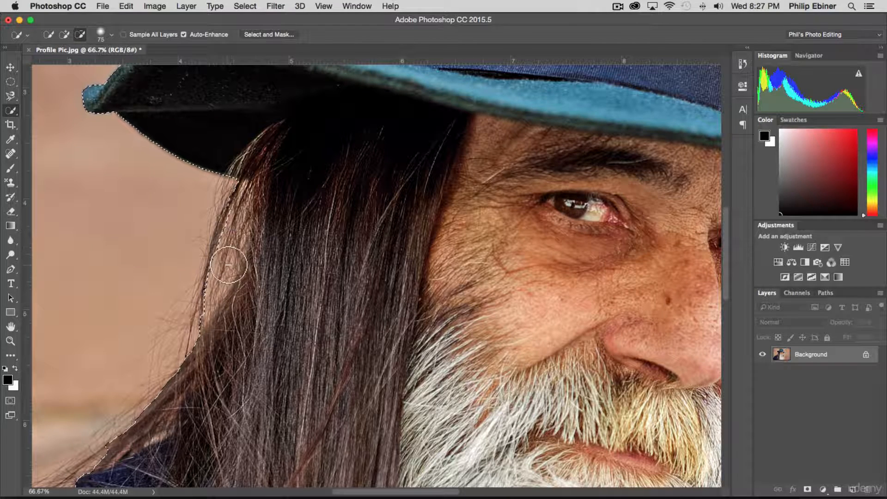
{"action": "left_click_drag", "start_coordinate": [228, 265], "coordinate": [231, 259]}
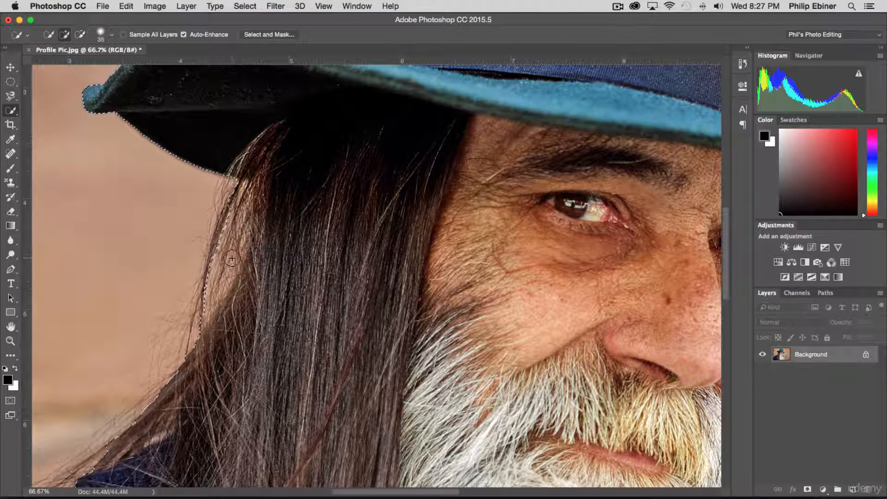
{"action": "left_click", "coordinate": [80, 35]}
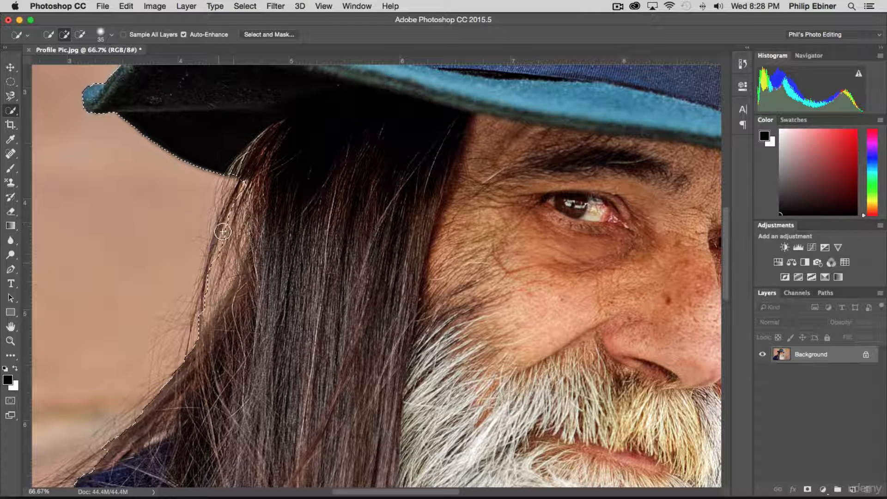
- Extend the quick selection onto the wall area beneath the hat brim beside the man's nose
{"action": "key", "text": "z"}
{"action": "left_click", "coordinate": [402, 246]}
{"action": "left_click", "coordinate": [491, 303], "text": "alt"}
{"action": "left_click", "coordinate": [494, 304], "text": "alt"}
{"action": "left_click", "coordinate": [495, 303], "text": "alt"}
{"action": "left_click", "coordinate": [495, 303], "text": "alt"}
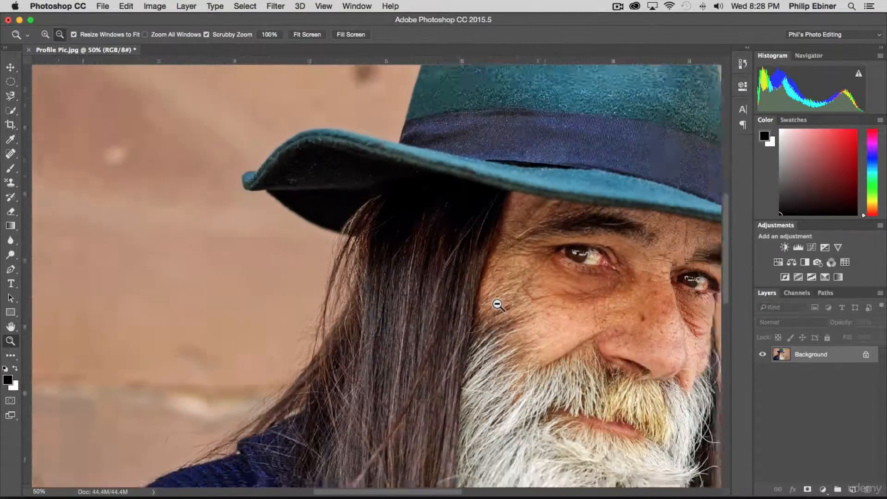
{"action": "left_click", "coordinate": [495, 303], "text": "alt"}
{"action": "left_click", "coordinate": [496, 303], "text": "alt"}
{"action": "key", "text": "b"}
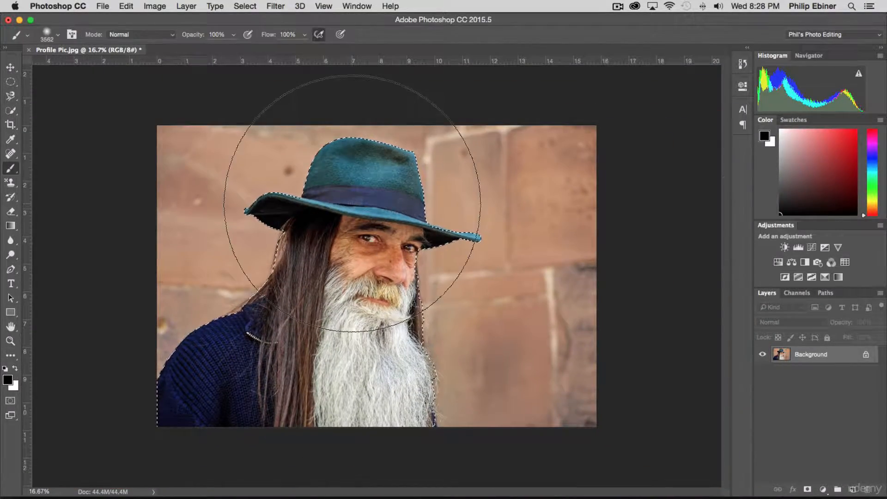
{"action": "left_click", "coordinate": [14, 111]}
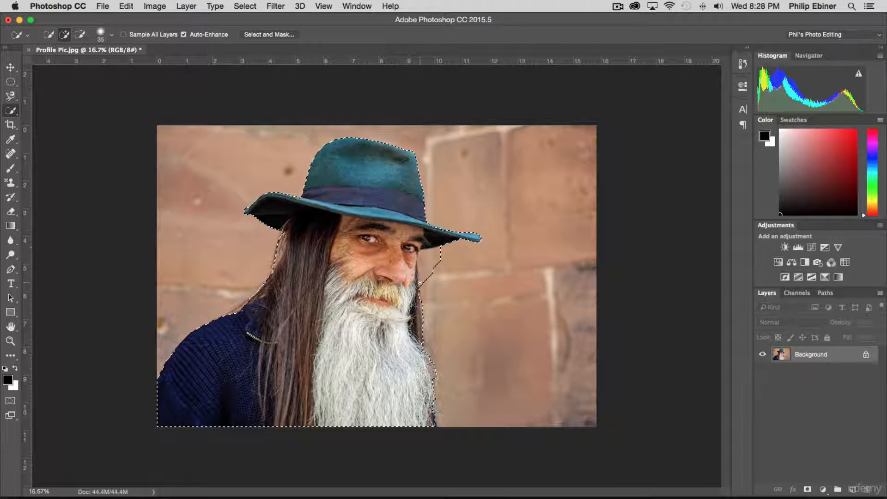
- Subtract the wall area beneath the hat brim beside the face from the selection with the size 35 brush
{"action": "key", "text": "z"}
{"action": "double_click", "coordinate": [541, 280]}
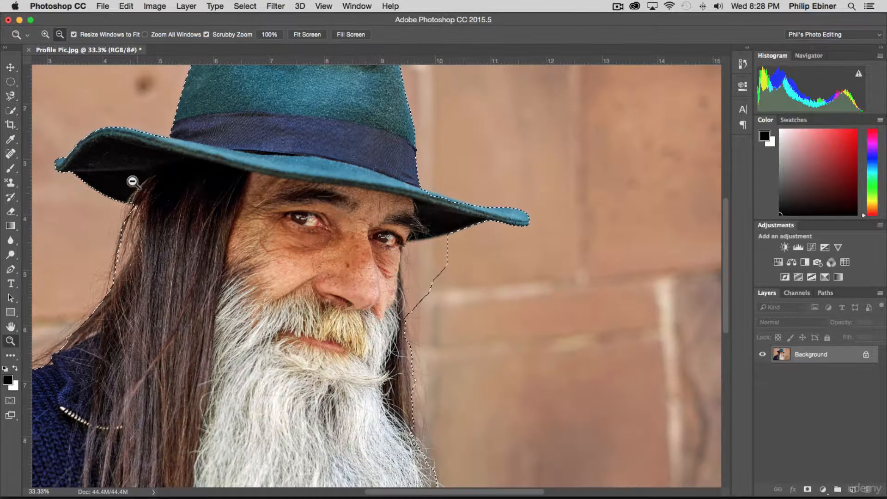
{"action": "left_click", "coordinate": [10, 110]}
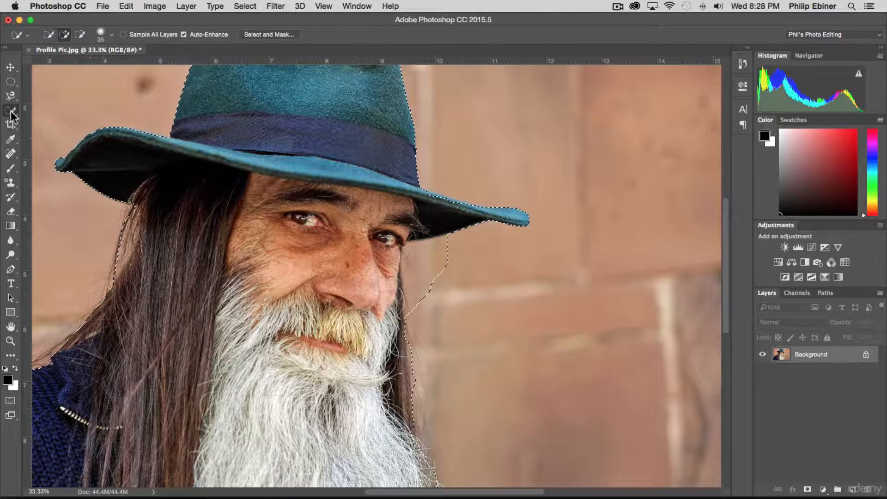
{"action": "left_click", "coordinate": [65, 35]}
{"action": "left_click", "coordinate": [80, 34]}
{"action": "left_click_drag", "start_coordinate": [451, 244], "coordinate": [429, 262]}
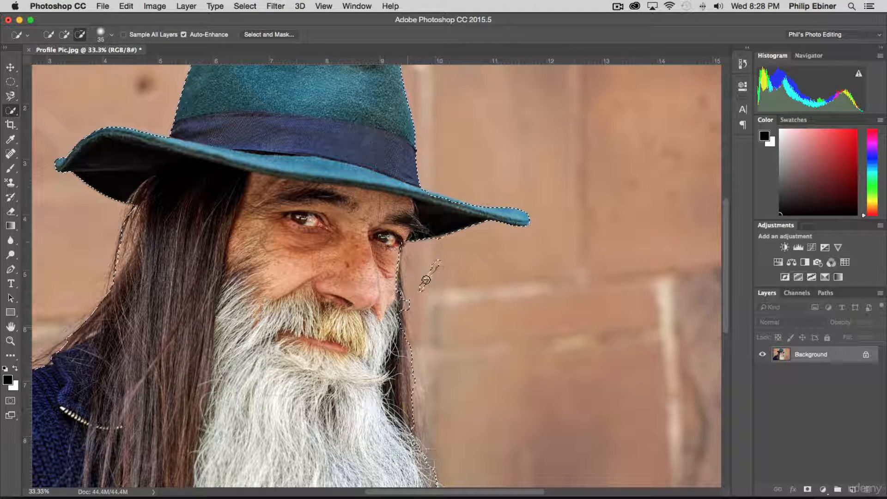
- Check the selection edge beside the face and open the selection in the Select and Mask workspace
{"action": "key", "text": "z"}
{"action": "left_click", "coordinate": [416, 285]}
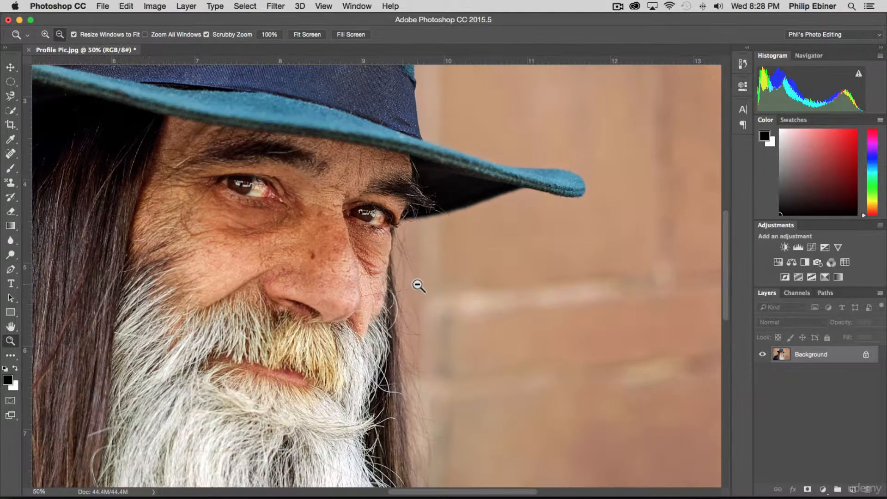
{"action": "left_click", "coordinate": [412, 285], "text": "alt"}
{"action": "left_click", "coordinate": [412, 285], "text": "alt"}
{"action": "left_click", "coordinate": [409, 283], "text": "alt"}
{"action": "key", "text": "w"}
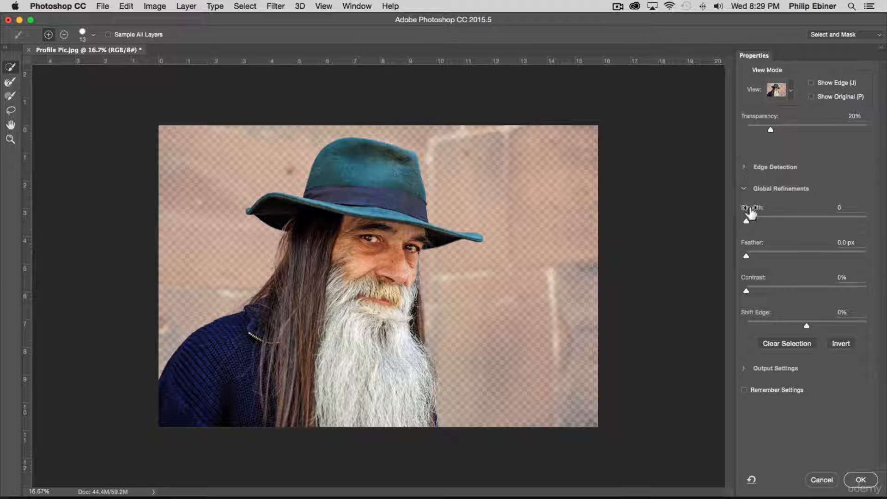
- Show the edge detection settings and set the radius to 63 px with Smart Radius on
{"action": "left_click", "coordinate": [744, 168]}
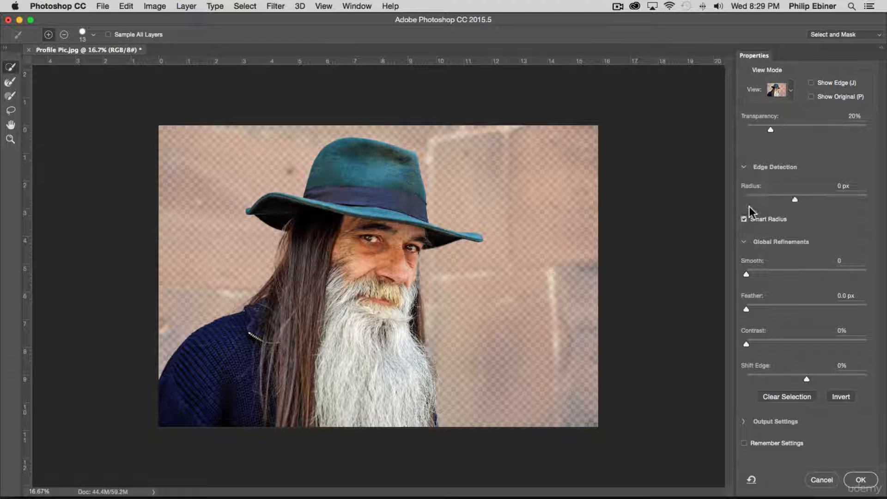
{"action": "left_click", "coordinate": [794, 199]}
{"action": "left_click_drag", "start_coordinate": [793, 197], "coordinate": [823, 198]}
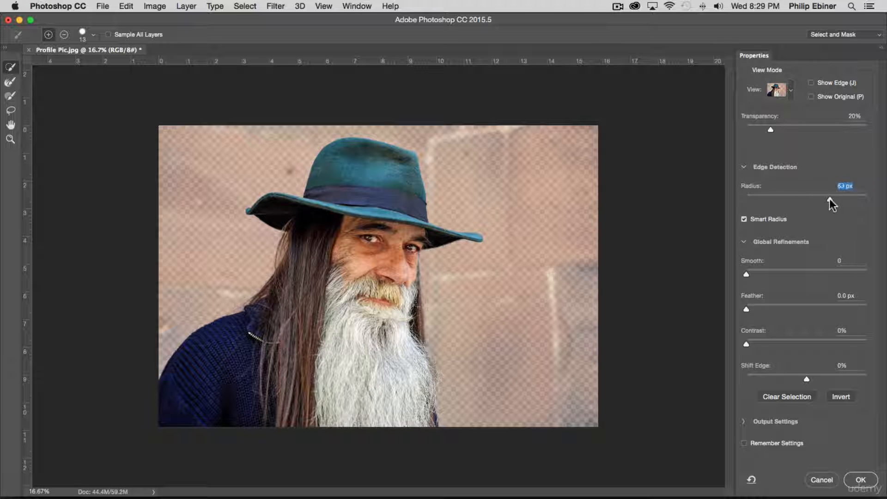
- Turn off Smart Radius and lower the edge detection radius to 0 px to compare the hair edges
{"action": "key", "text": "z"}
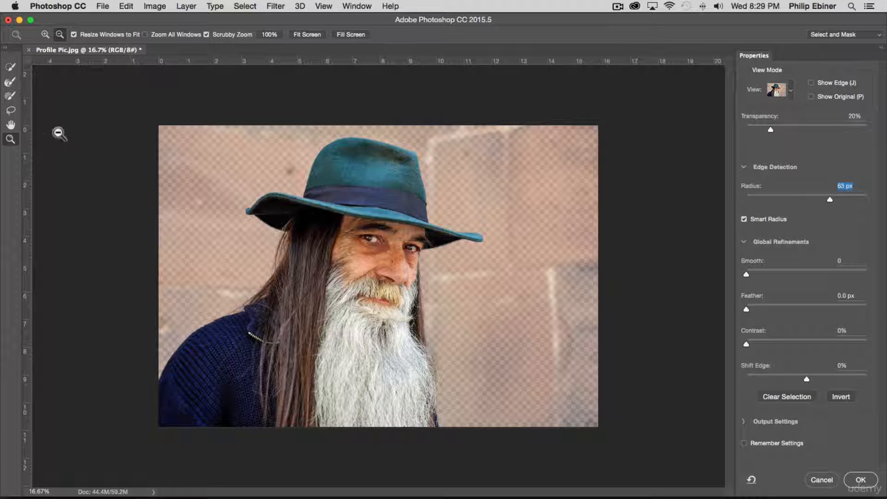
{"action": "left_click", "coordinate": [45, 36]}
{"action": "left_click", "coordinate": [257, 221]}
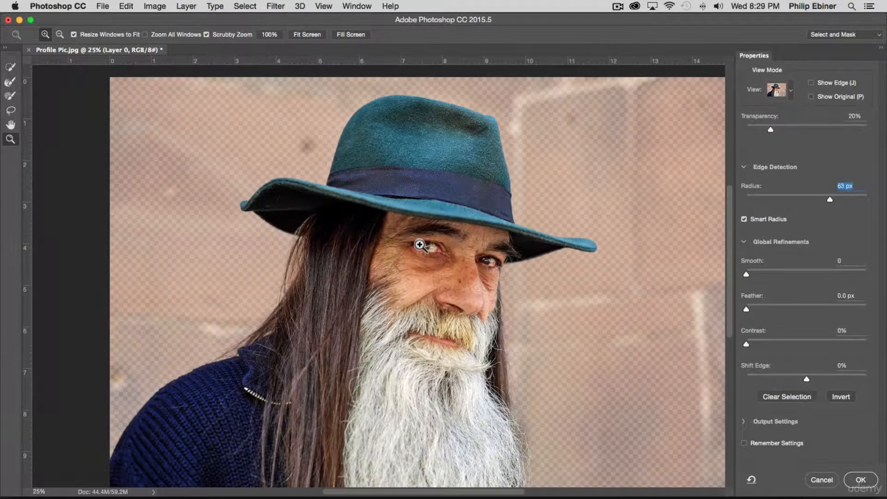
{"action": "left_click", "coordinate": [421, 248]}
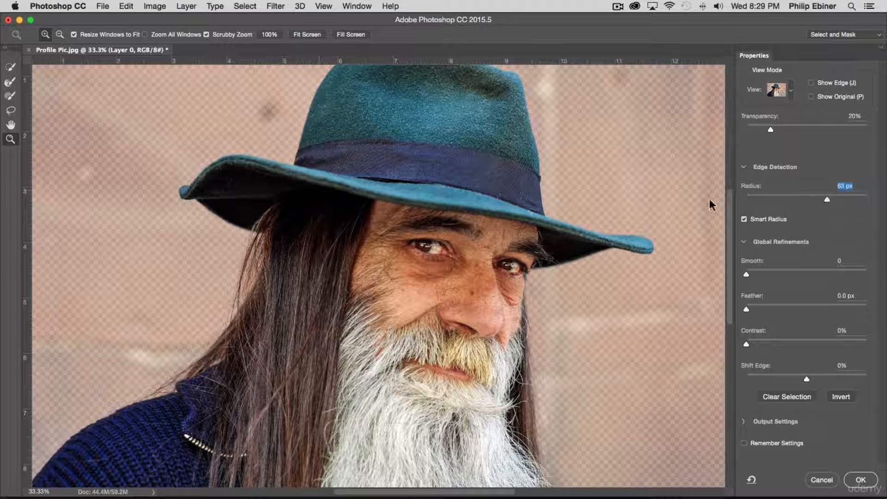
{"action": "type", "text": "0"}
{"action": "key", "text": "Return"}
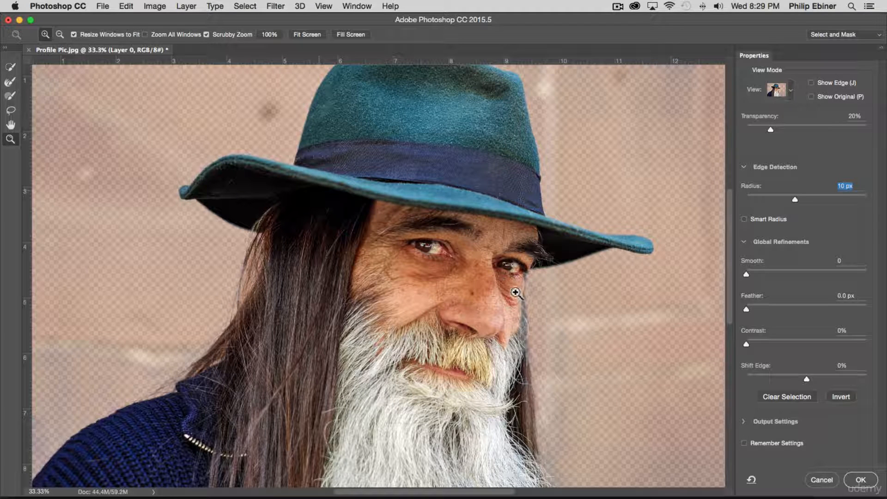
{"action": "left_click_drag", "start_coordinate": [795, 200], "coordinate": [713, 188]}
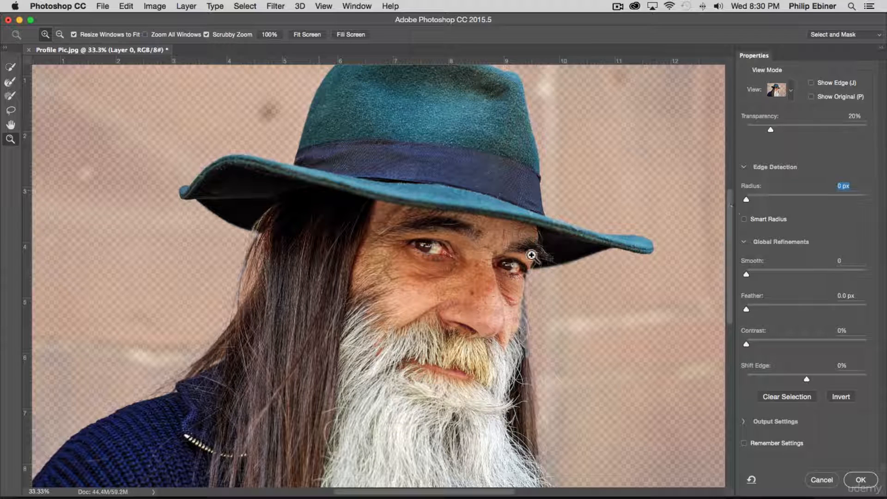
- Turn on Smart Radius and set the edge detection radius back to 63 px
{"action": "left_click", "coordinate": [745, 220]}
{"action": "left_click", "coordinate": [793, 196]}
{"action": "left_click_drag", "start_coordinate": [793, 197], "coordinate": [829, 201]}
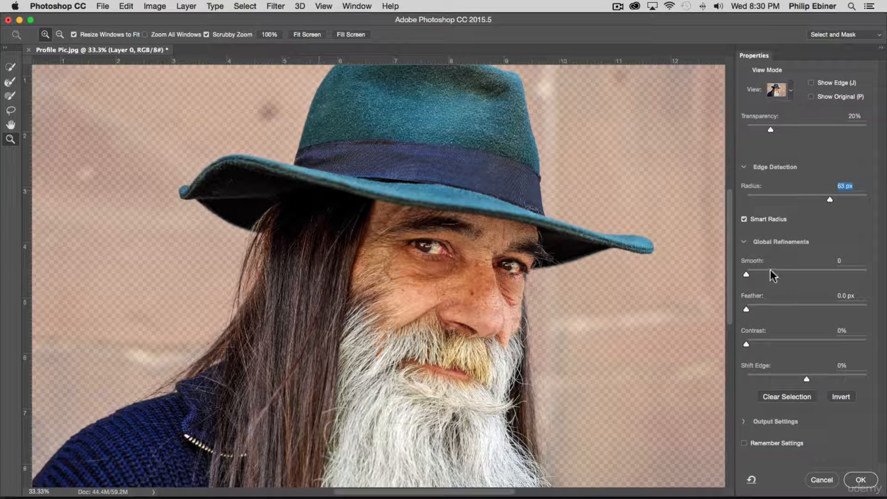
- Set the global refinements to a smoothing of 21 and a feather of 1.2 px
{"action": "left_click_drag", "start_coordinate": [768, 274], "coordinate": [785, 274]}
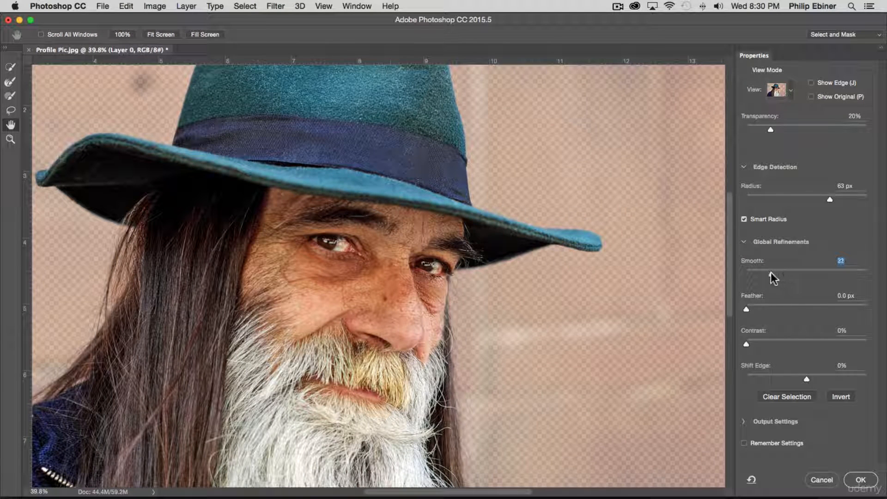
{"action": "left_click_drag", "start_coordinate": [771, 273], "coordinate": [765, 280]}
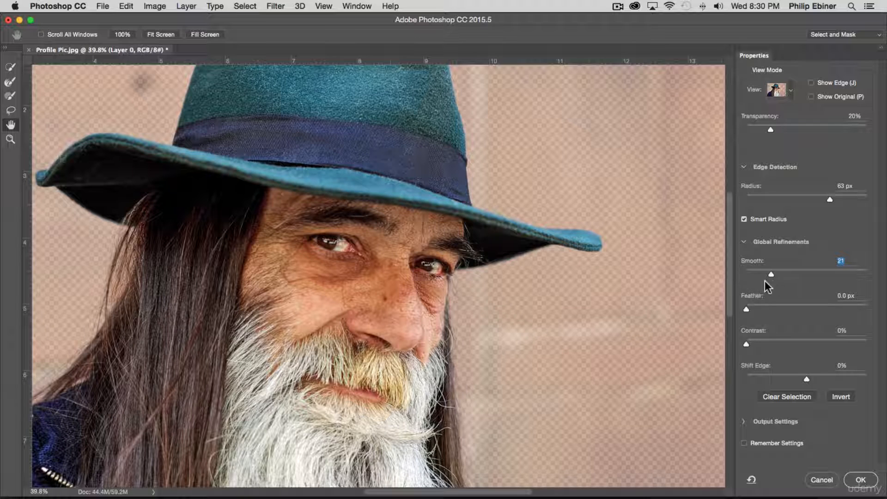
{"action": "left_click", "coordinate": [765, 306]}
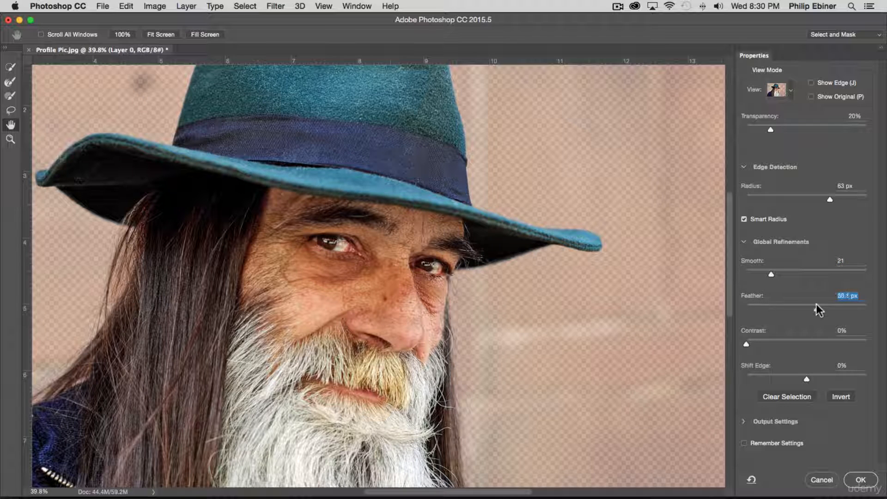
{"action": "key", "text": "Tab"}
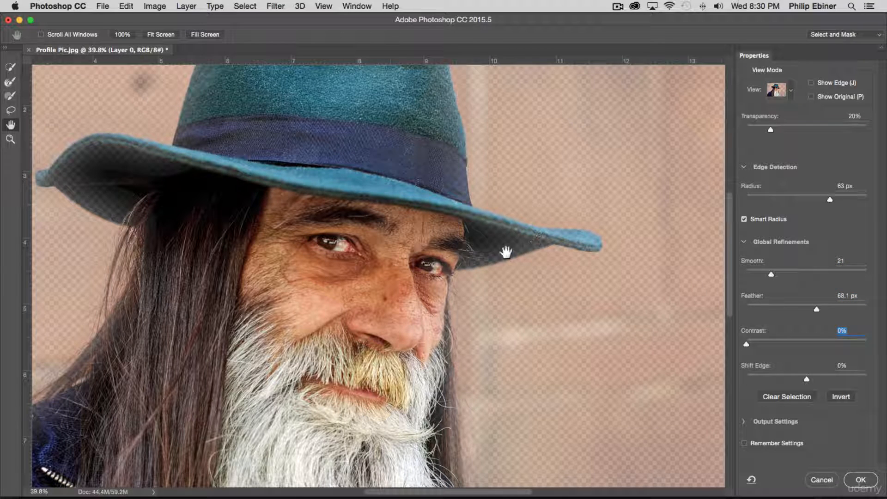
{"action": "left_click_drag", "start_coordinate": [816, 309], "coordinate": [757, 308]}
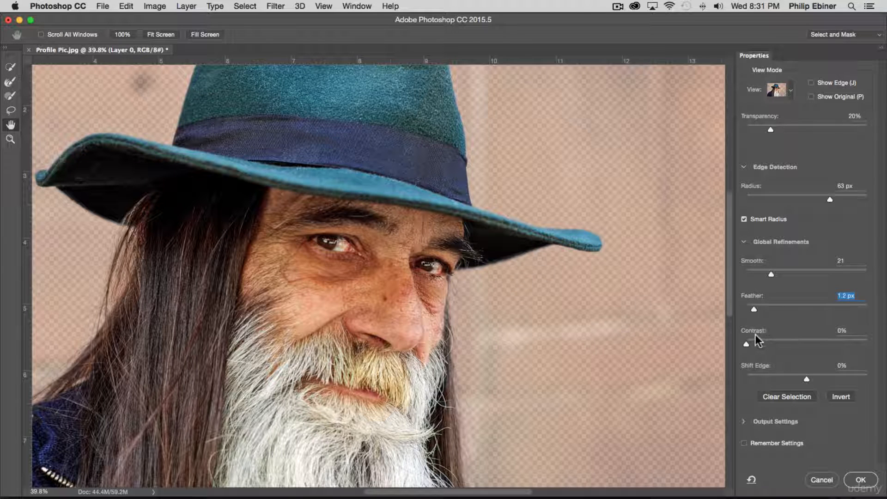
- Set the selection edge's contrast to 17% and its Shift Edge value to 0
{"action": "left_click", "coordinate": [766, 340]}
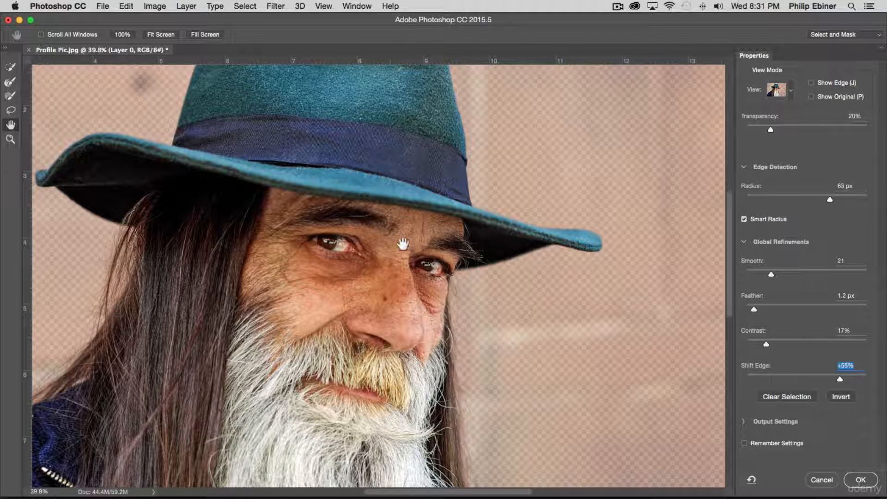
{"action": "left_click", "coordinate": [810, 344]}
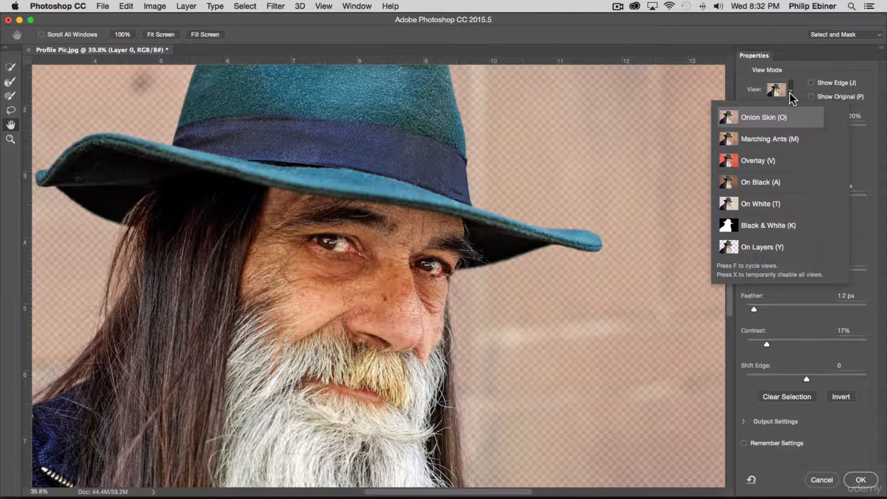
- Preview the cutout in the On White, Black & White and On Layers views, and return to Onion Skin
{"action": "left_click", "coordinate": [798, 68]}
{"action": "left_click", "coordinate": [792, 89]}
{"action": "left_click", "coordinate": [757, 203]}
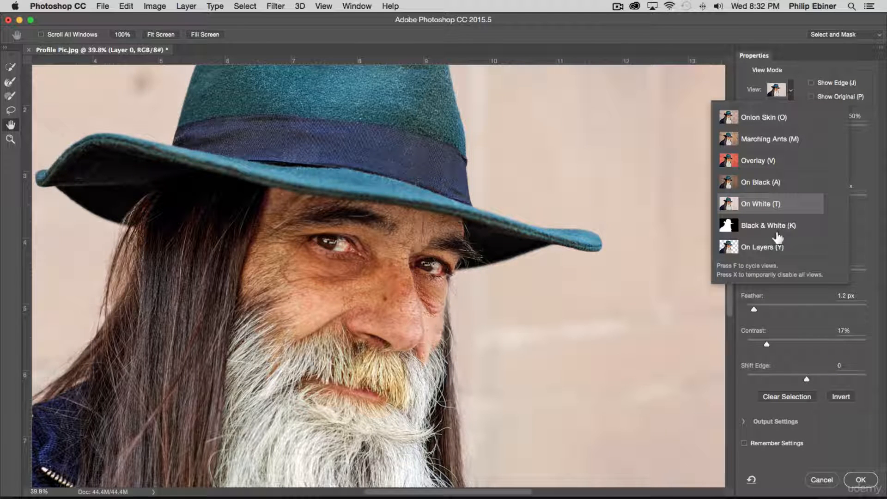
{"action": "left_click", "coordinate": [778, 235]}
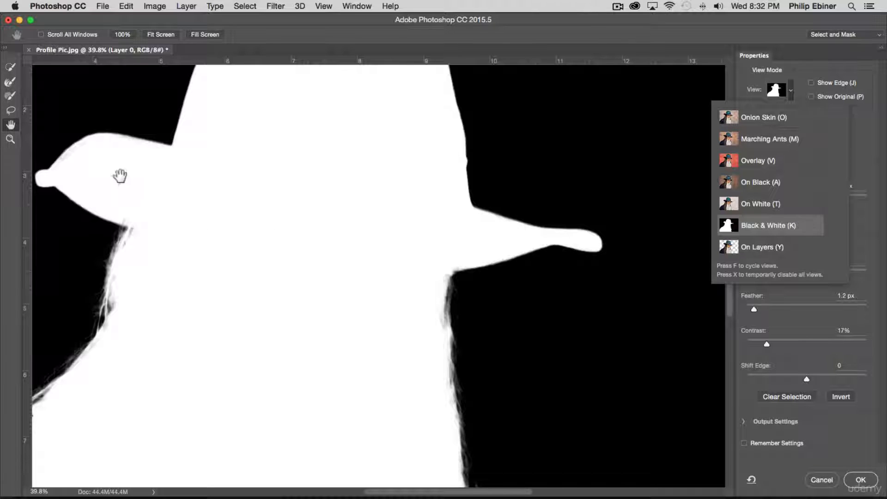
{"action": "left_click", "coordinate": [769, 248]}
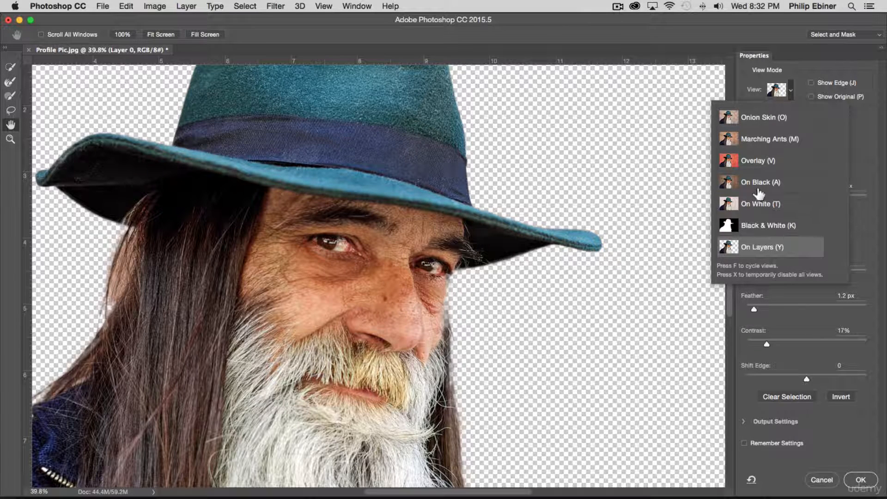
{"action": "key", "text": "o"}
{"action": "left_click", "coordinate": [761, 73]}
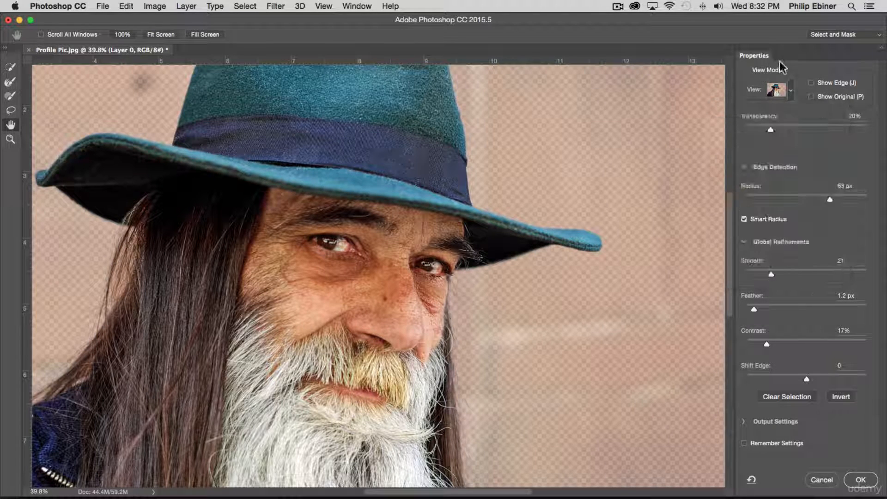
- Apply the refined selection to copy the man onto his own layer, and hide the Background layer
{"action": "key", "text": "z"}
{"action": "left_click", "coordinate": [481, 257]}
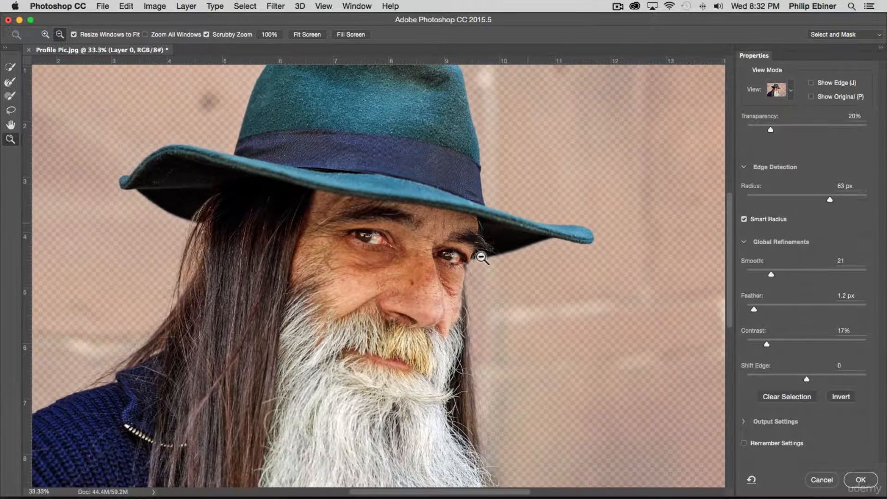
{"action": "left_click", "coordinate": [455, 271]}
{"action": "left_click", "coordinate": [547, 304], "text": "alt"}
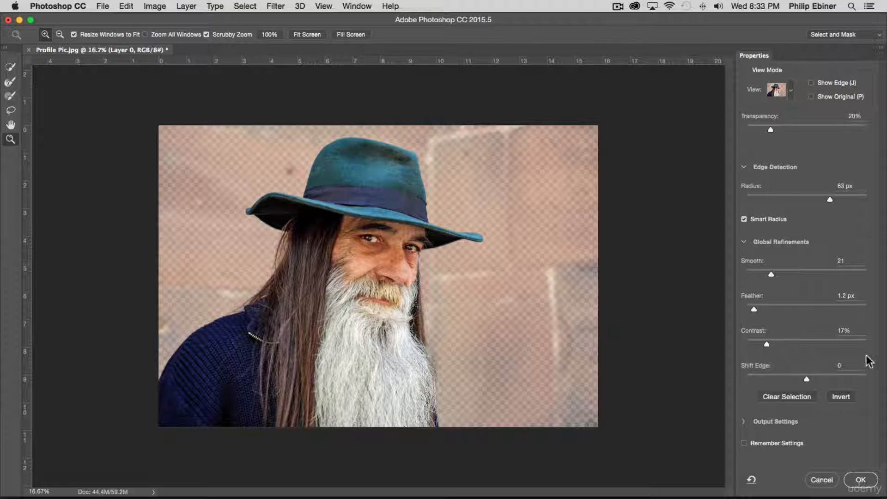
{"action": "left_click", "coordinate": [870, 485]}
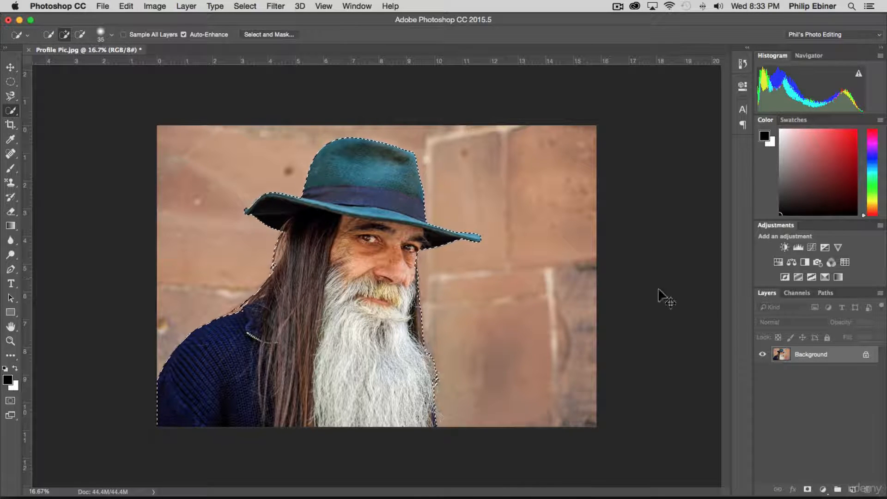
{"action": "key", "text": "ctrl+j"}
{"action": "left_click", "coordinate": [762, 371]}
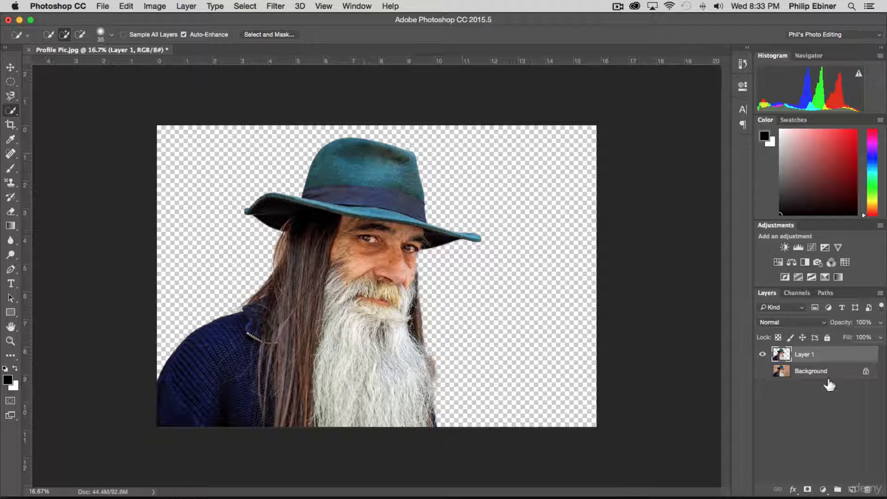
- Add a white (ffffff) Solid Color fill layer and place it directly beneath the cut-out man's layer
{"action": "left_click", "coordinate": [822, 490]}
{"action": "left_click", "coordinate": [822, 489]}
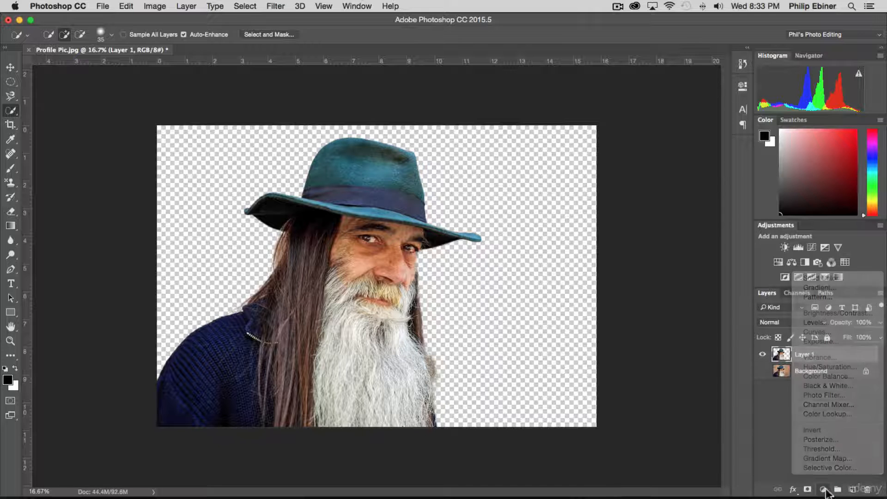
{"action": "left_click", "coordinate": [825, 489]}
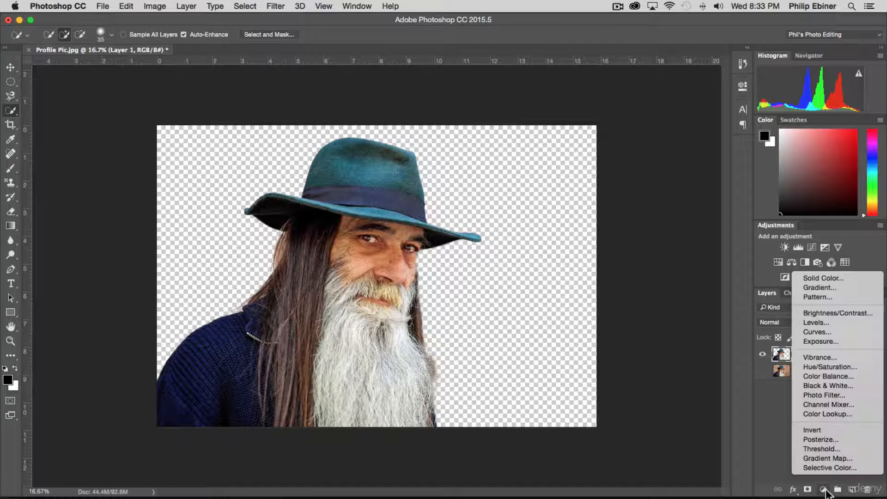
{"action": "left_click", "coordinate": [827, 280]}
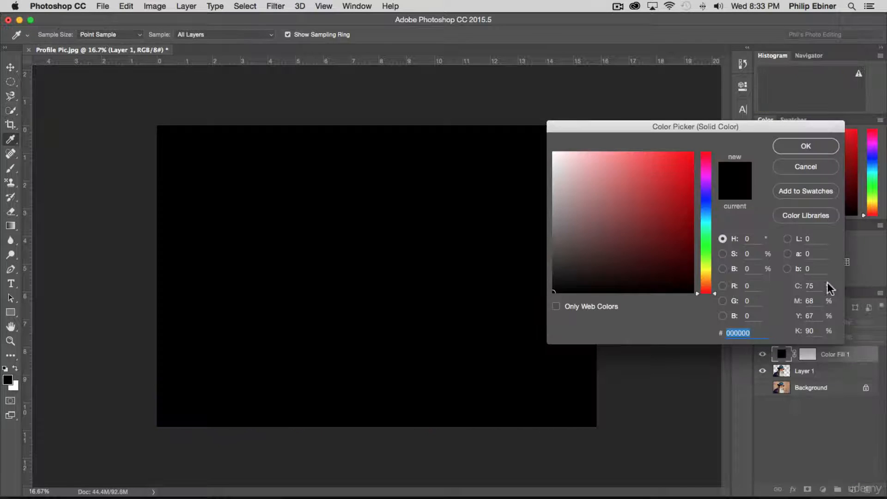
{"action": "left_click_drag", "start_coordinate": [613, 278], "coordinate": [524, 146]}
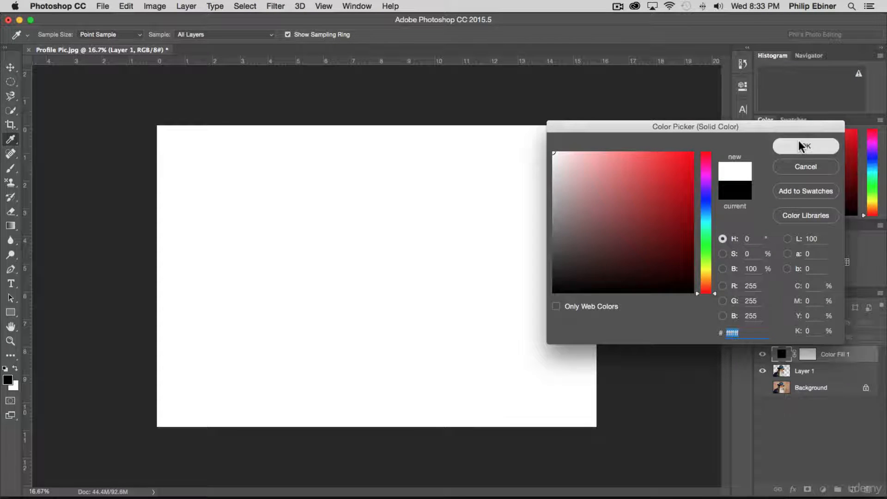
{"action": "left_click", "coordinate": [798, 140]}
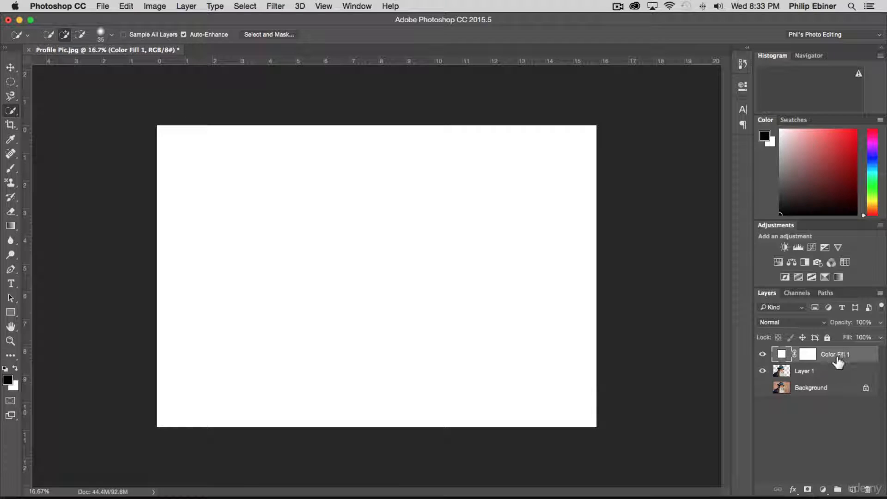
{"action": "left_click_drag", "start_coordinate": [837, 362], "coordinate": [831, 385]}
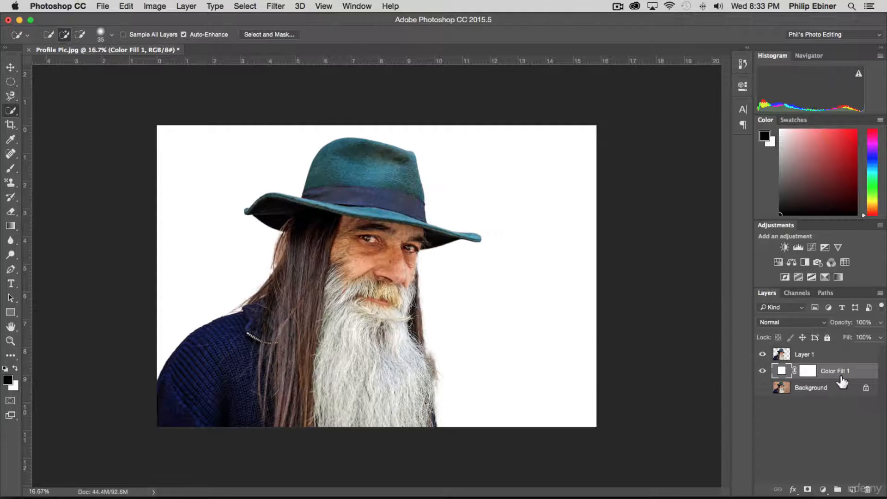
- Add a black (000000) Solid Color fill layer between the white fill and the man's layer
{"action": "left_click", "coordinate": [823, 488]}
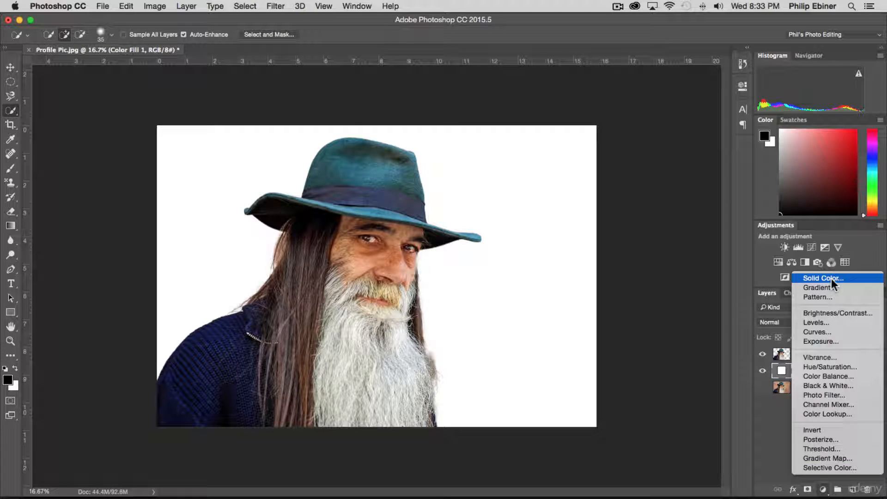
{"action": "left_click", "coordinate": [832, 281]}
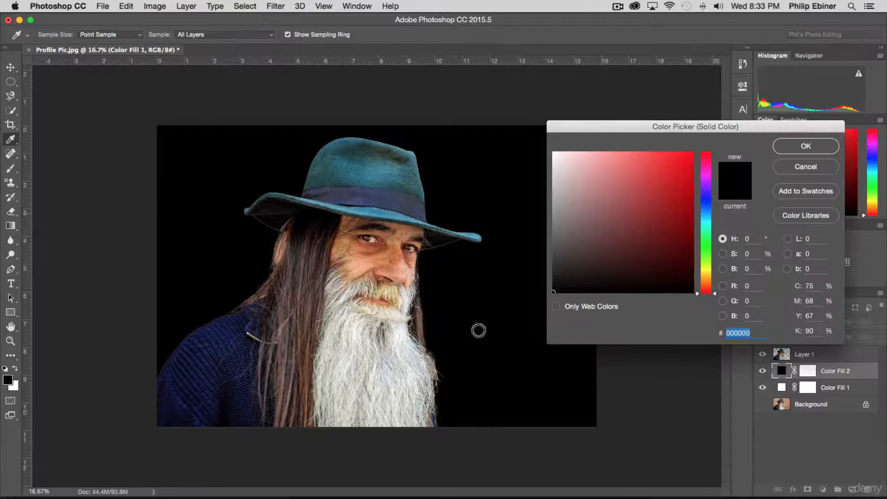
{"action": "left_click", "coordinate": [805, 146]}
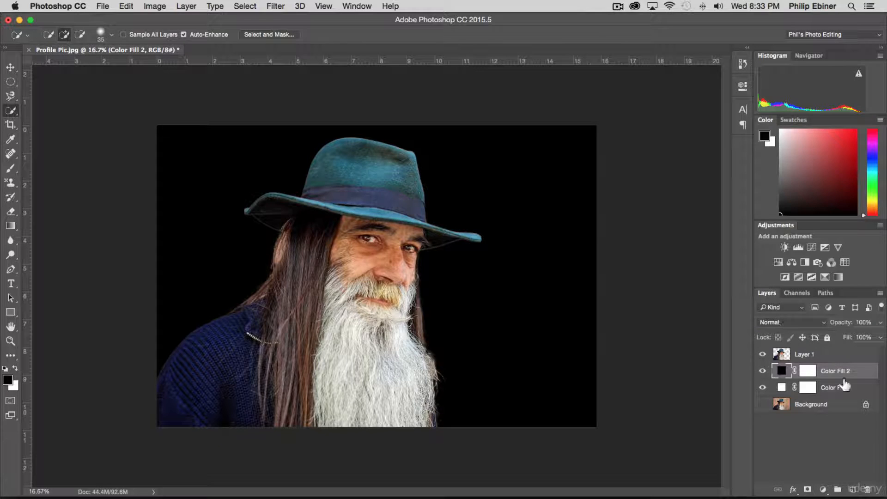
- Paint black on the black fill layer's mask with the large soft Brush, revealing a white glow behind the man
{"action": "left_click", "coordinate": [807, 372]}
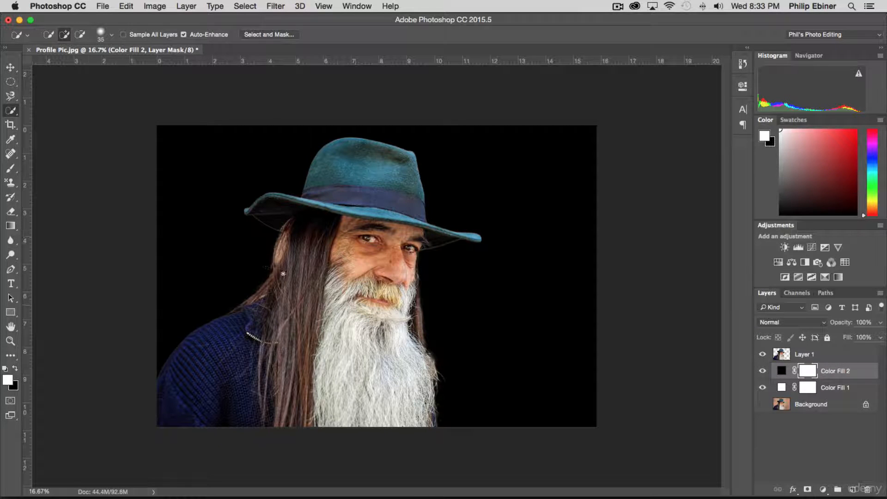
{"action": "key", "text": "b"}
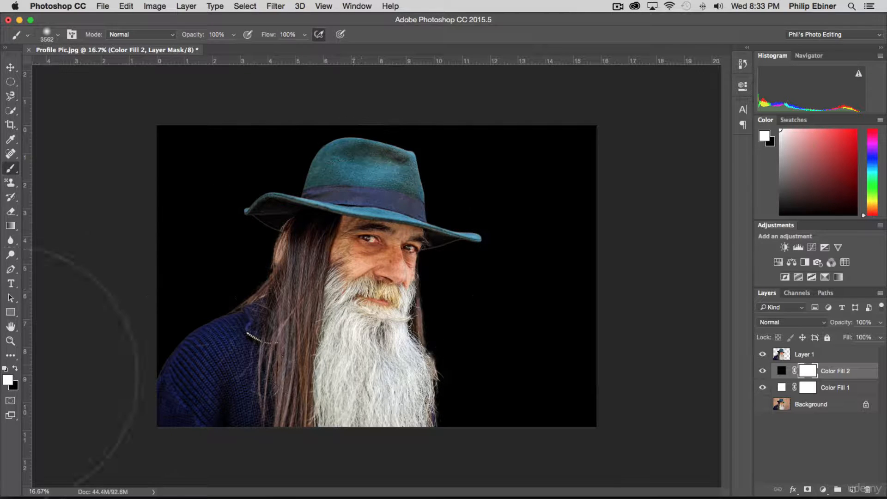
{"action": "left_click", "coordinate": [16, 369]}
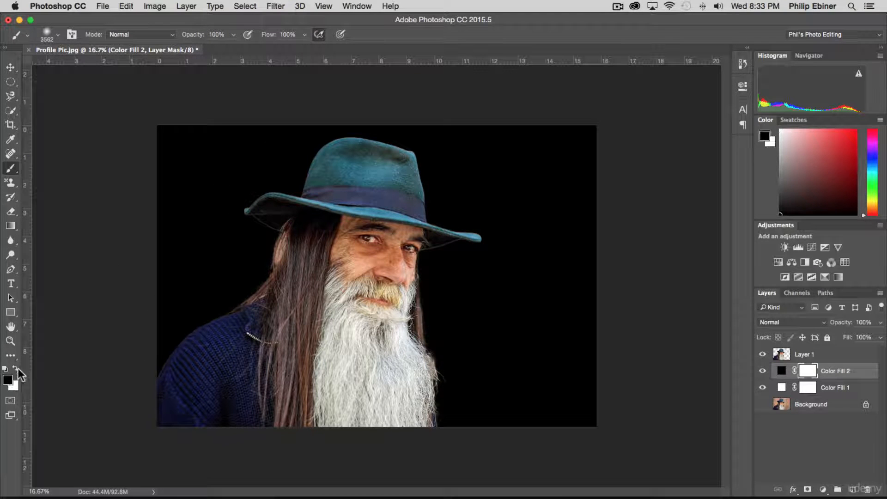
{"action": "left_click", "coordinate": [361, 268]}
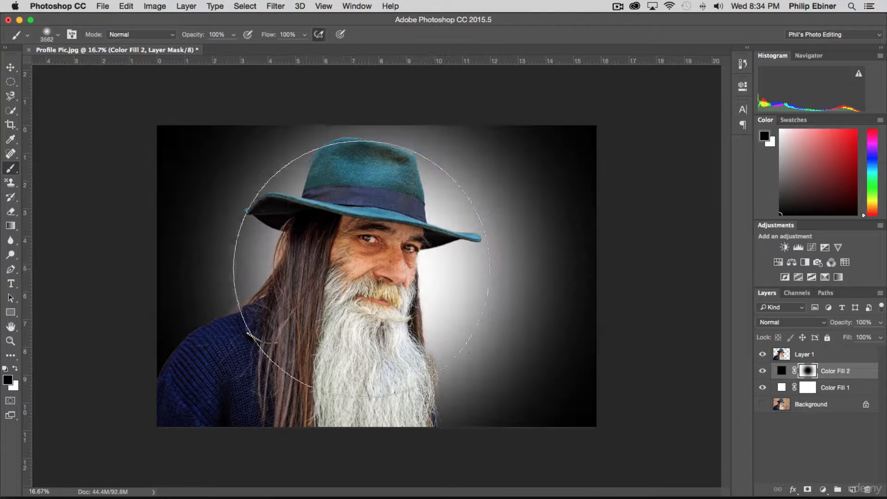
{"action": "left_click", "coordinate": [329, 324]}
{"action": "left_click", "coordinate": [368, 329]}
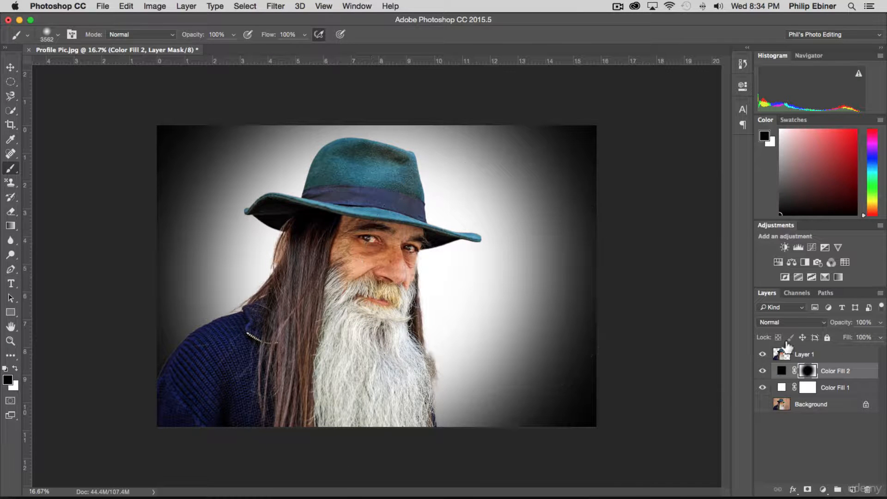
- Set the black fill layer's opacity to 48% and make the cut-out man's layer active with the Move tool
{"action": "left_click_drag", "start_coordinate": [844, 323], "coordinate": [836, 326]}
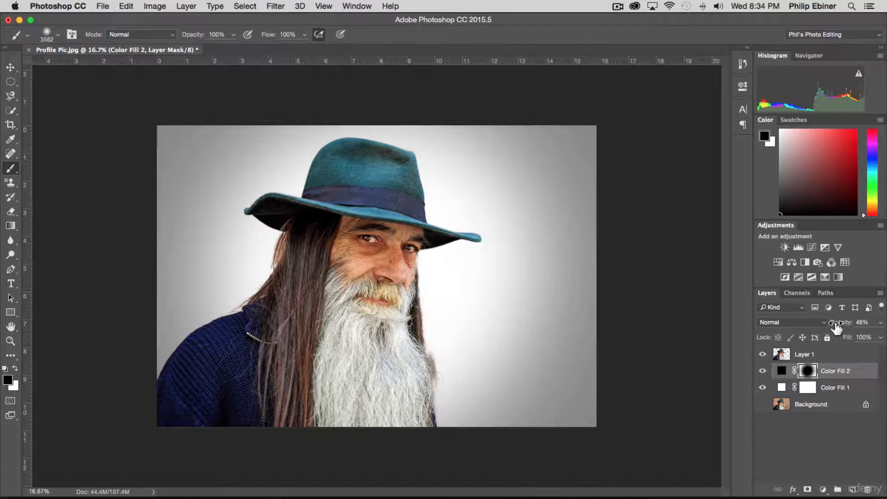
{"action": "left_click", "coordinate": [9, 68]}
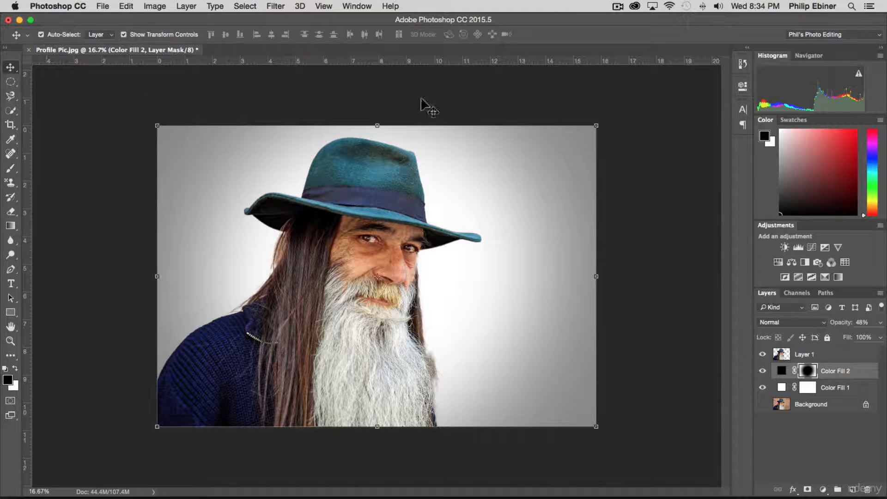
{"action": "left_click", "coordinate": [616, 139]}
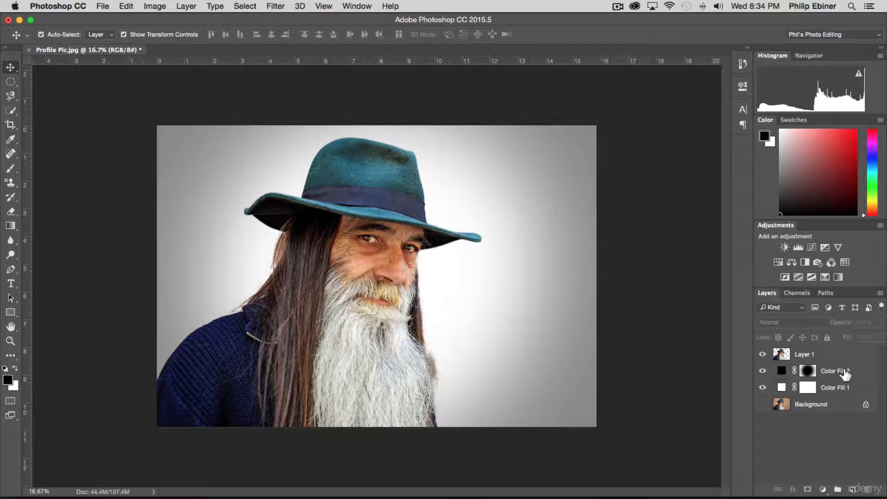
{"action": "left_click_drag", "start_coordinate": [845, 373], "coordinate": [829, 350]}
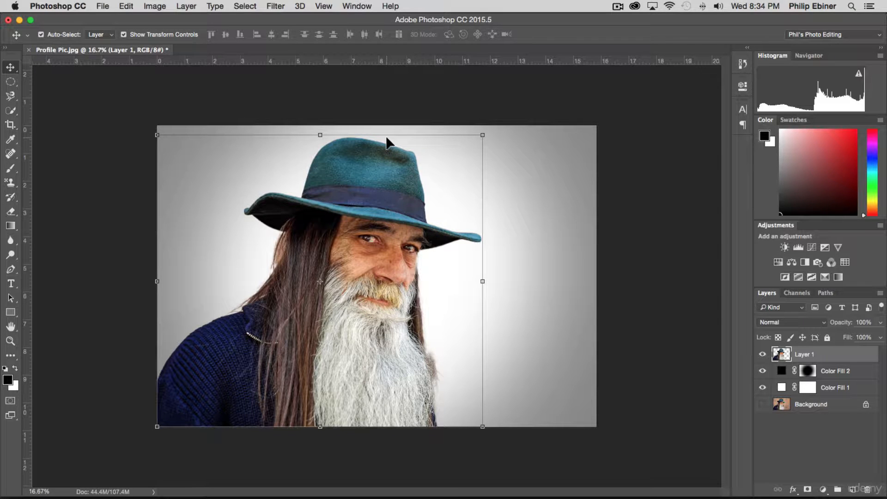
{"action": "left_click", "coordinate": [659, 119]}
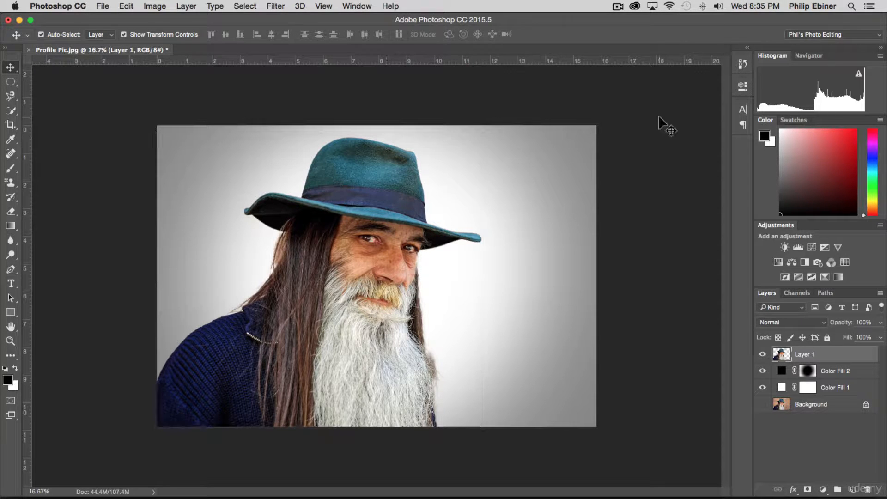